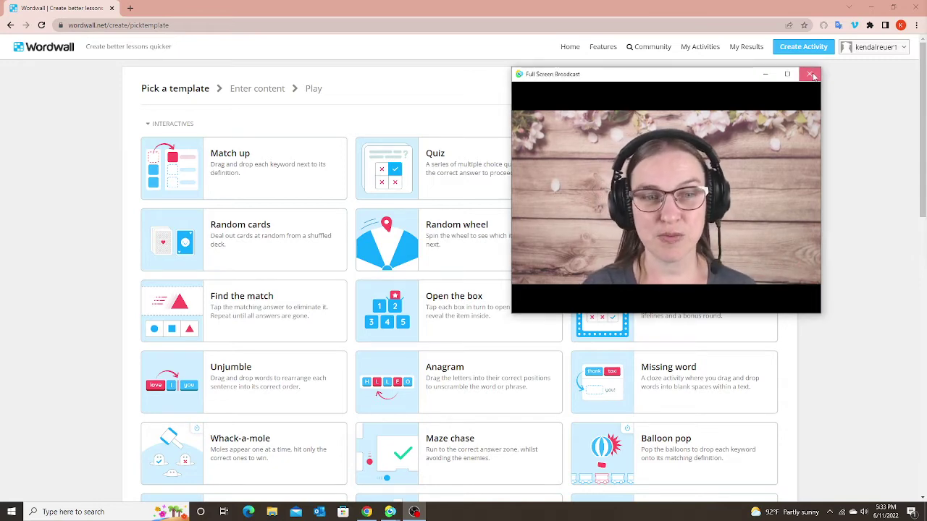
# Close the broadcast window and browse the activity templates, including Missing word.
pyautogui.click(811, 75)
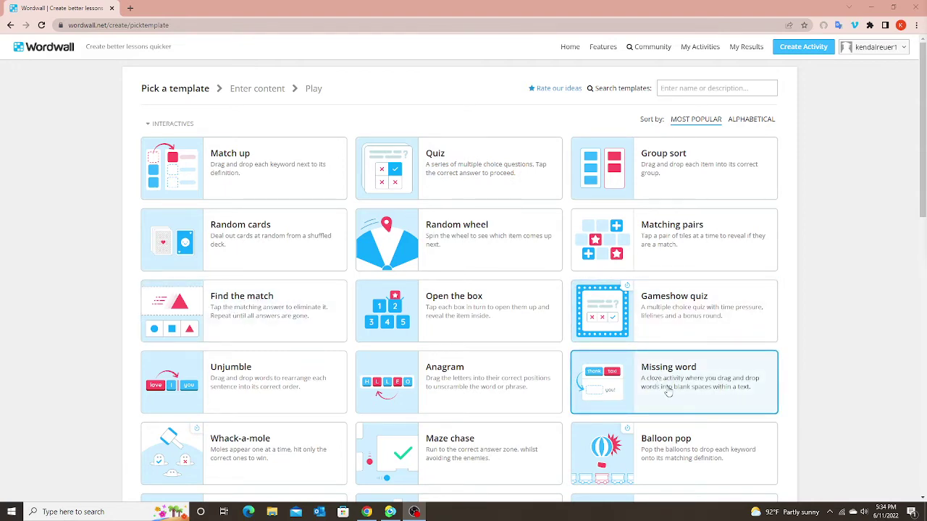
pyautogui.scroll(-2, 661, 392)
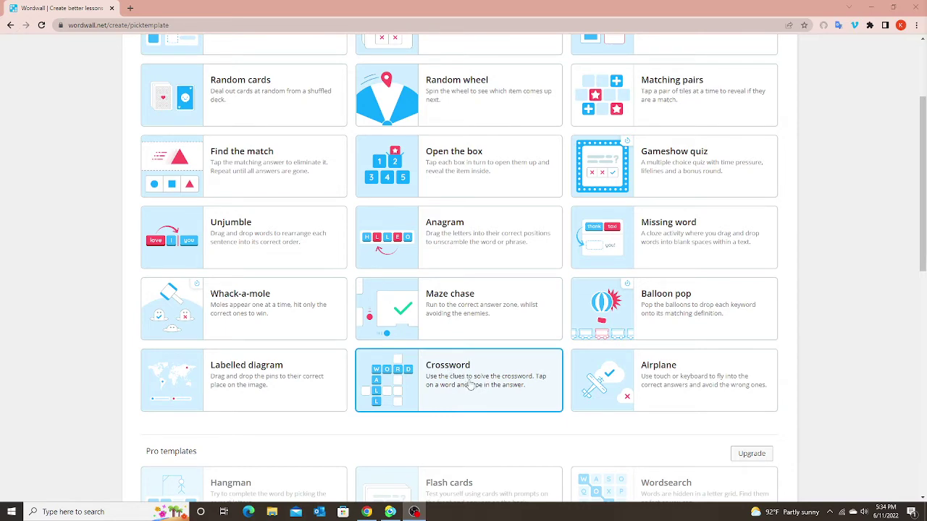
pyautogui.scroll(2, 469, 384)
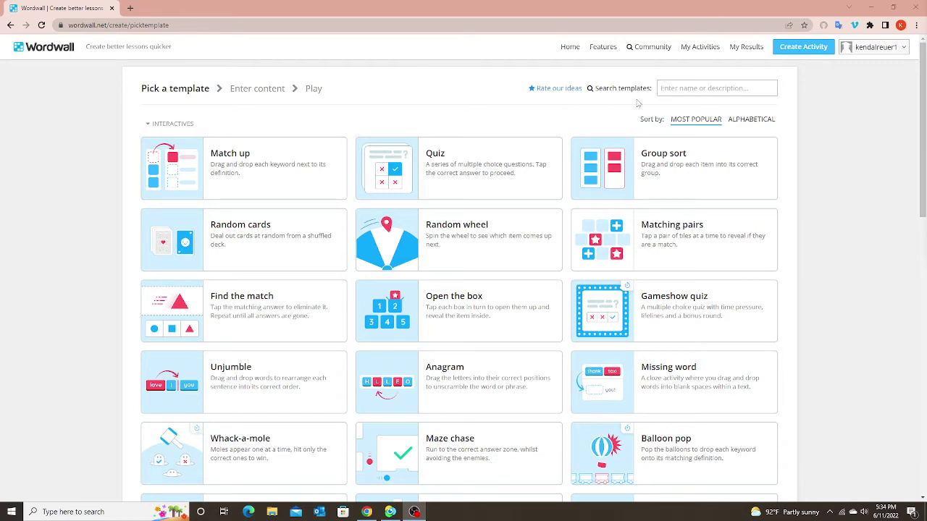
# Go to My Activities to list the saved activity folders.
pyautogui.click(713, 51)
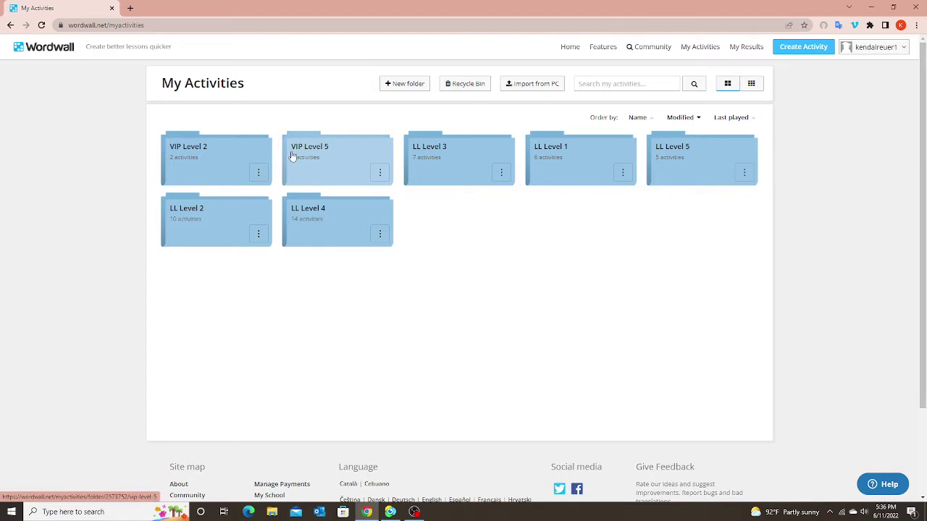
# Preview the Passive Voice activity in VIP Level 5 > Unit 9, then return to My Activities.
pyautogui.click(350, 173)
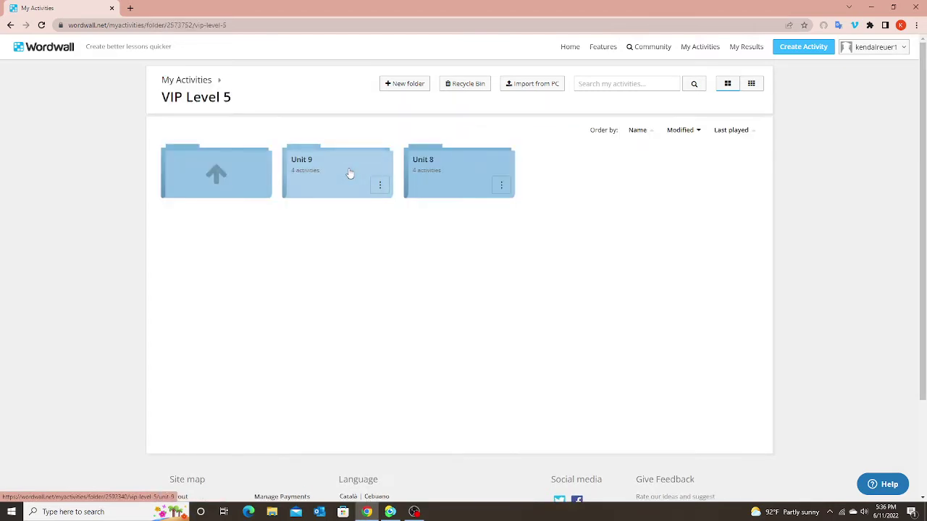
pyautogui.click(329, 178)
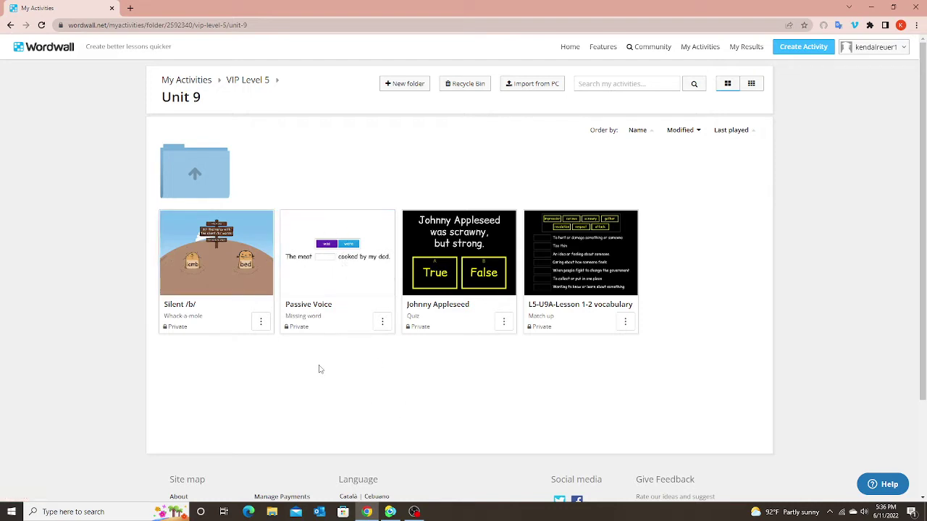
pyautogui.click(382, 325)
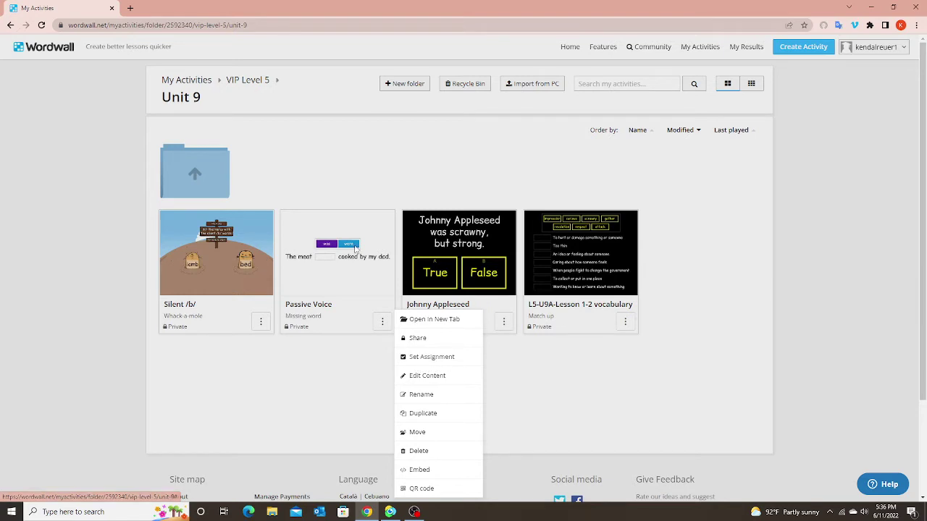
pyautogui.click(305, 398)
pyautogui.click(349, 287)
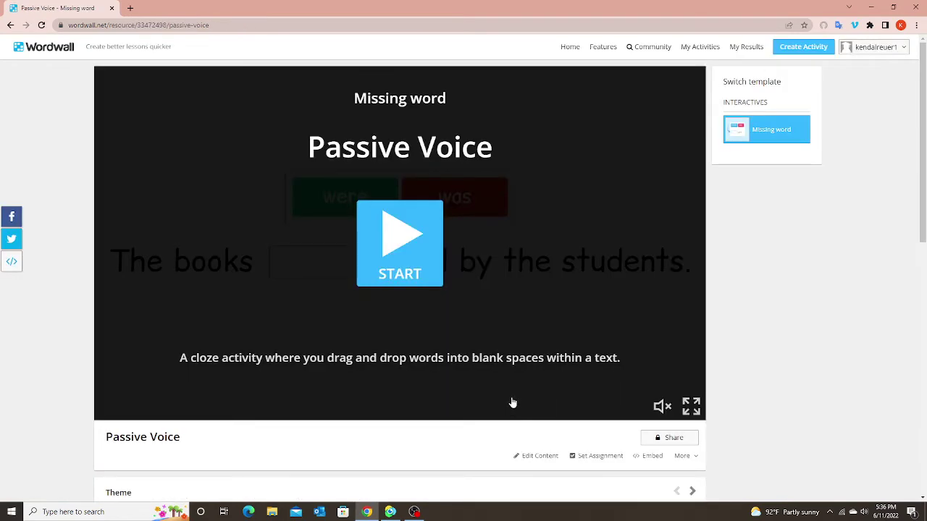
pyautogui.scroll(-1, 598, 373)
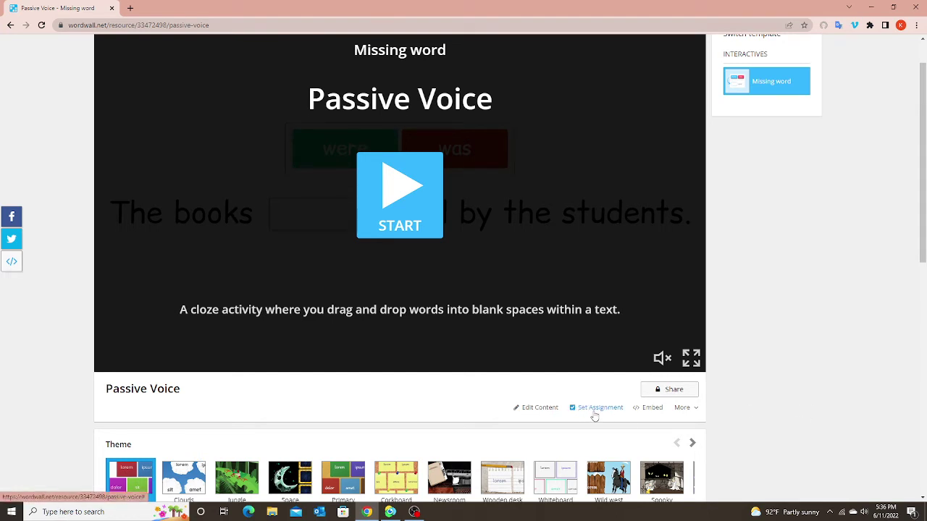
pyautogui.scroll(1, 804, 247)
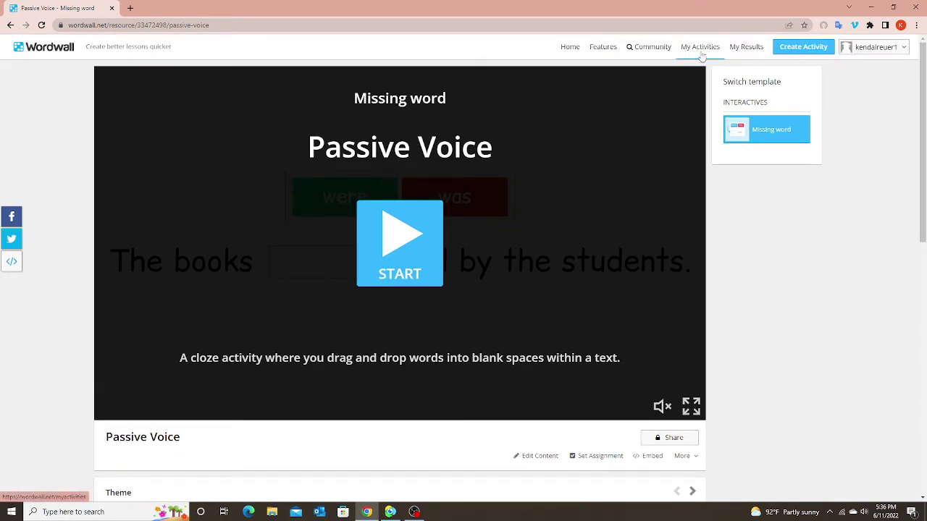
pyautogui.click(701, 49)
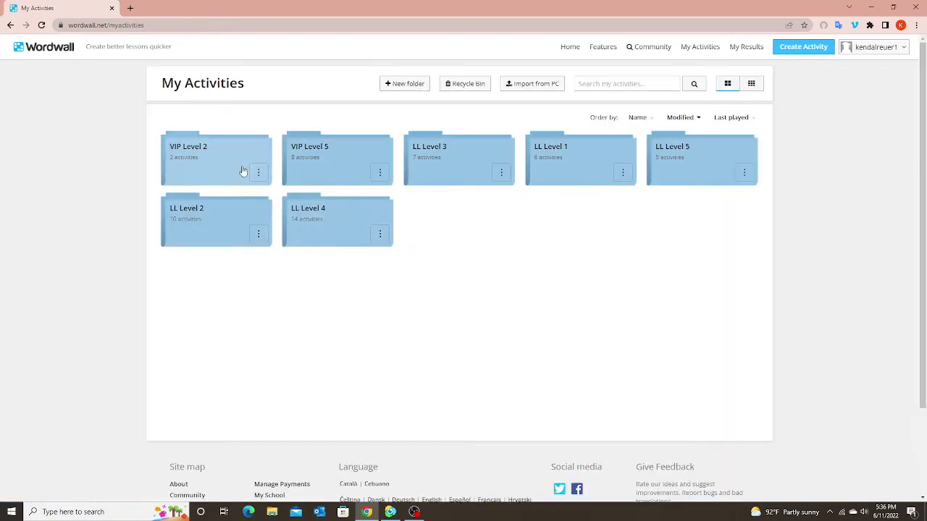
# Choose Set Assignment for Passive Voice in VIP Level 5 > Unit 9.
pyautogui.click(297, 163)
pyautogui.click(337, 187)
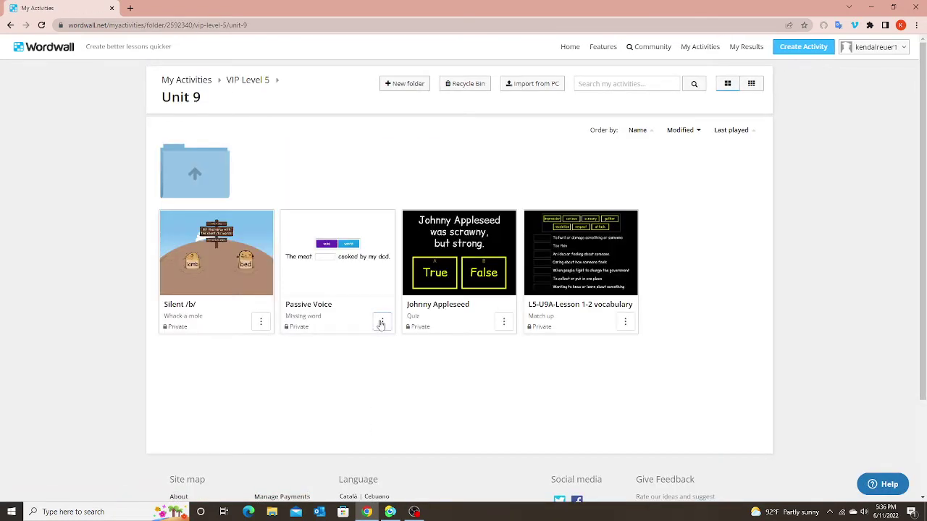
pyautogui.click(383, 322)
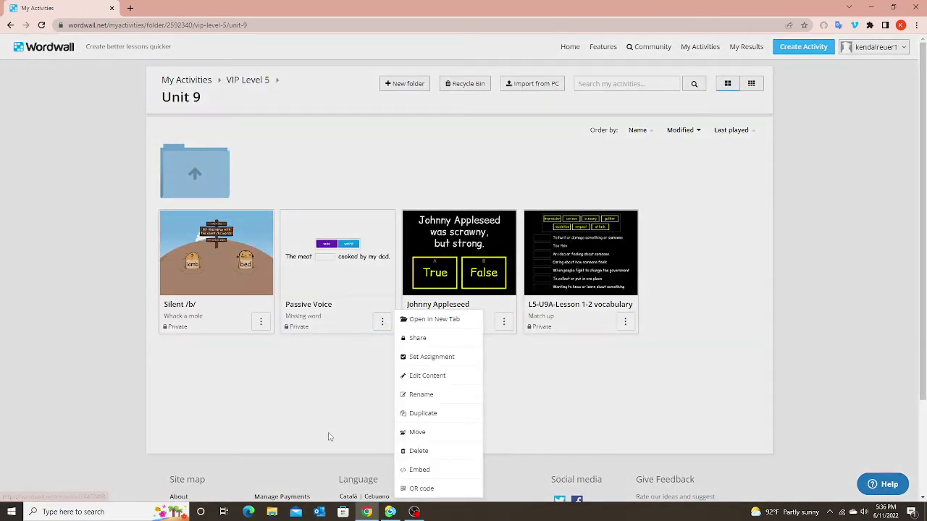
pyautogui.click(444, 359)
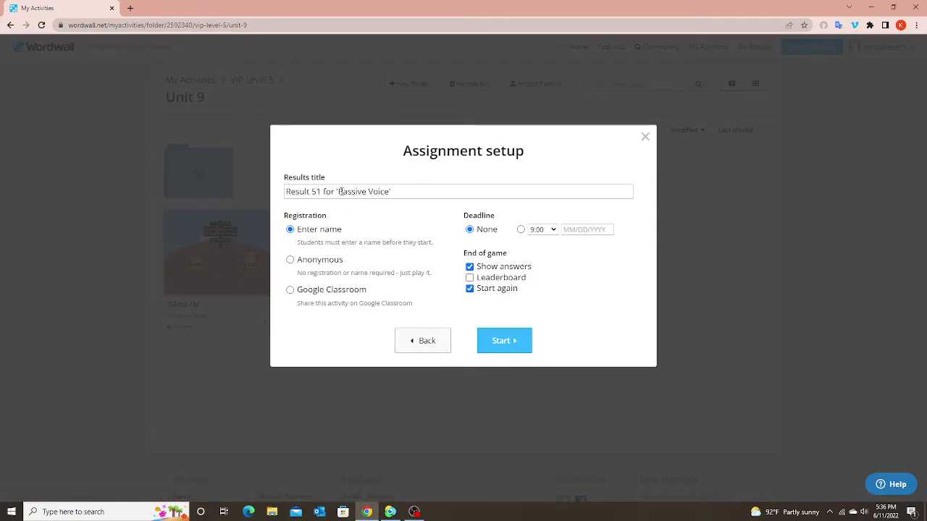
# Change the results title to 'Passive Voice' followed by the teacher's name in parentheses.
pyautogui.moveTo(338, 191); pyautogui.dragTo(257, 193)
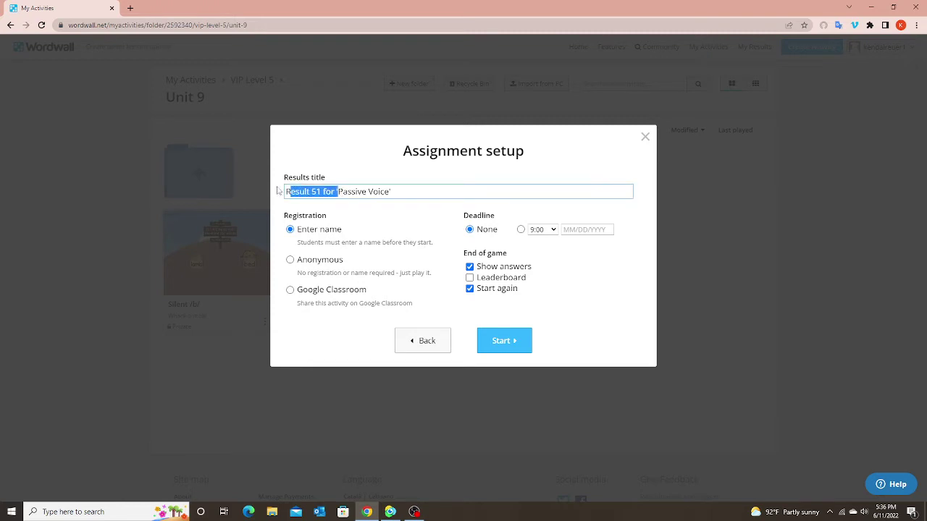
pyautogui.press('BackSpace')
pyautogui.click(355, 195)
pyautogui.press('BackSpace')
pyautogui.write('(Kendal')
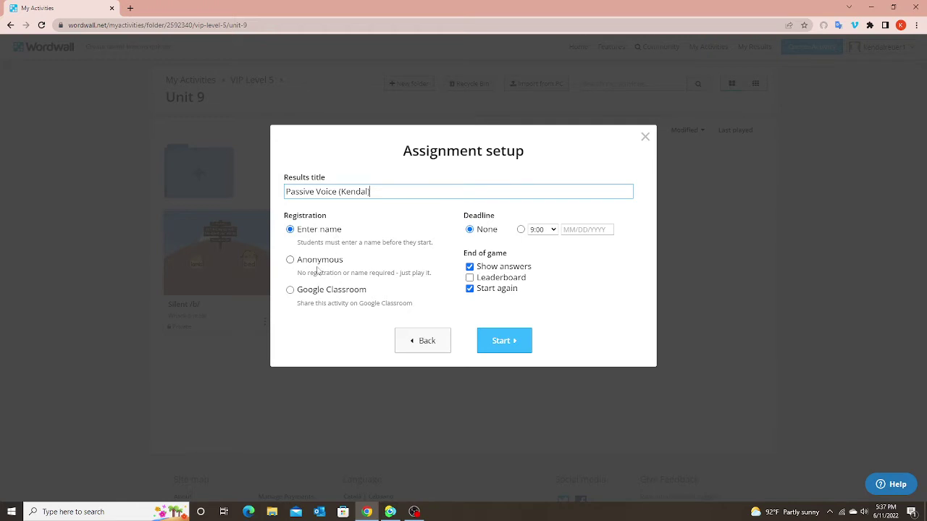
# Set registration to Anonymous so students play without entering a name.
pyautogui.click(318, 265)
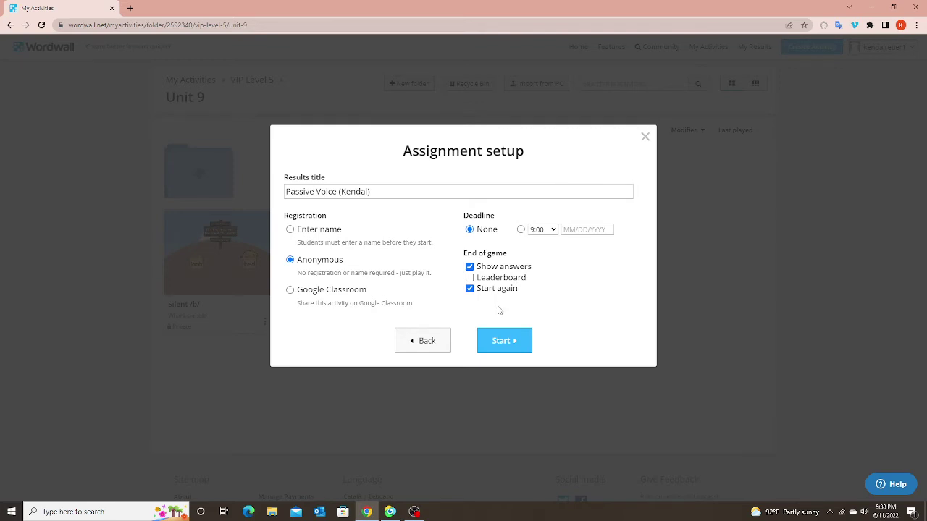
# Create the assignment, copy its student link, and close the Assignment set confirmation.
pyautogui.click(503, 352)
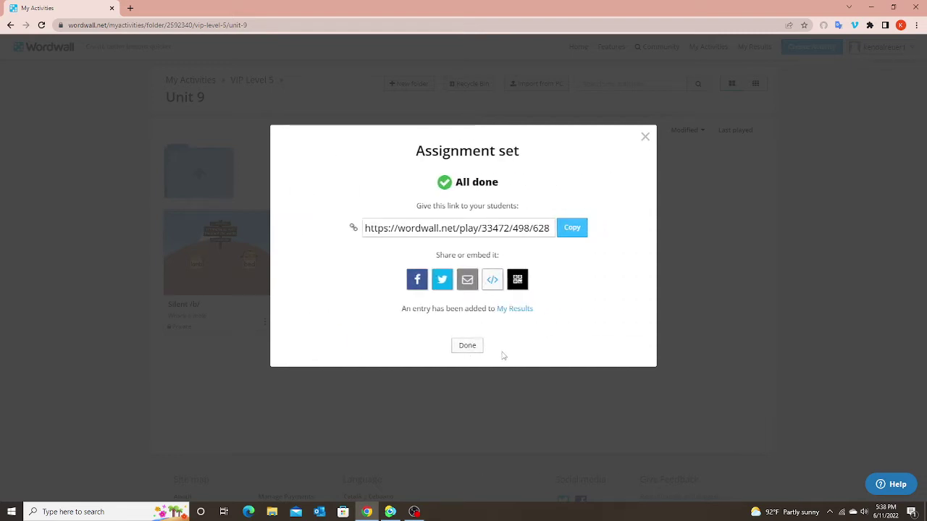
pyautogui.click(567, 230)
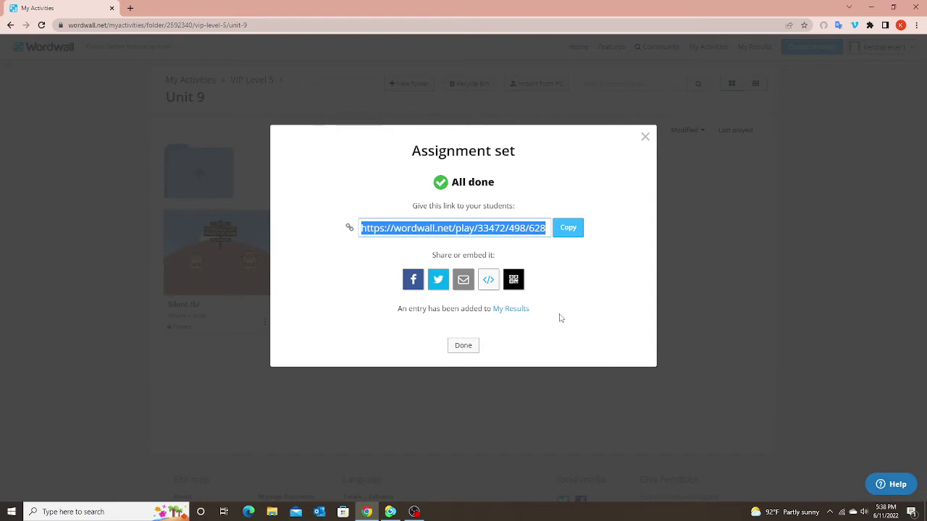
pyautogui.click(645, 139)
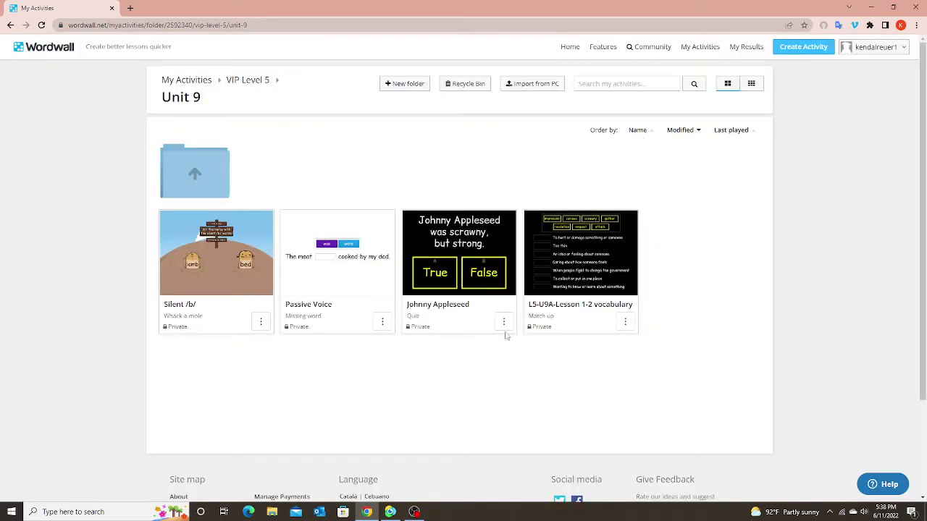
# In My Results, create a folder named after the teacher and move the Passive Voice result into it.
pyautogui.click(745, 54)
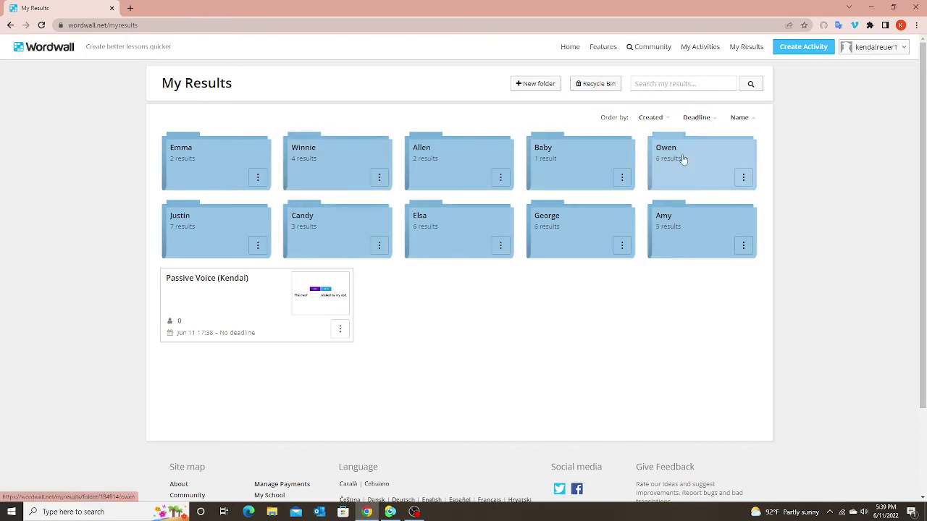
pyautogui.click(535, 83)
pyautogui.write('Kendal')
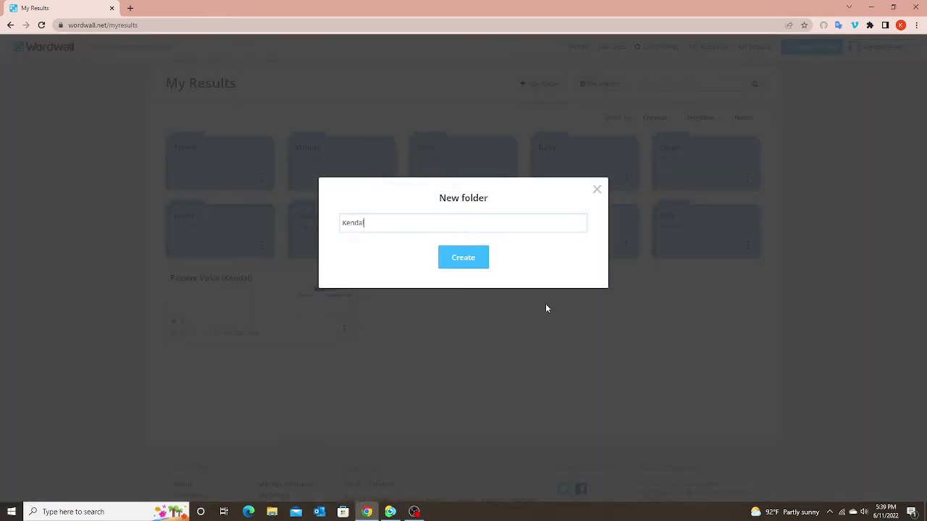
pyautogui.click(463, 257)
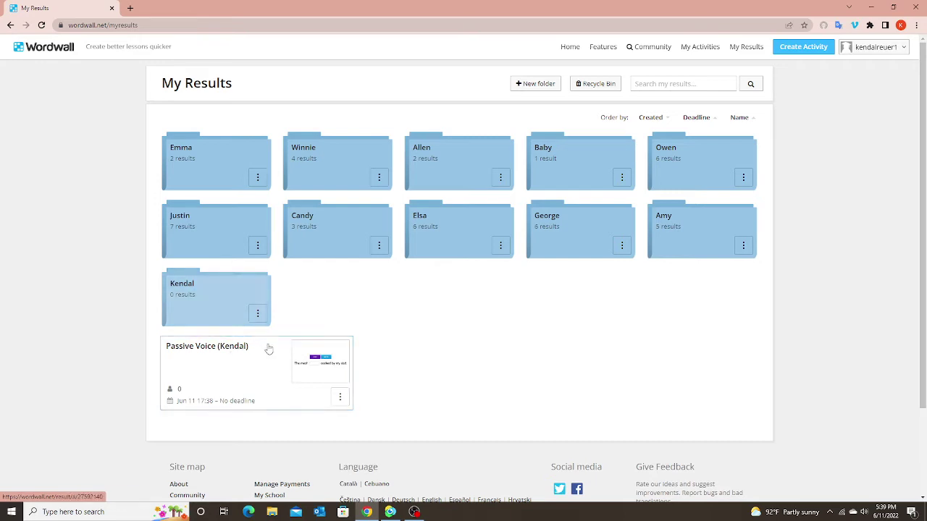
pyautogui.moveTo(216, 382); pyautogui.dragTo(224, 316)
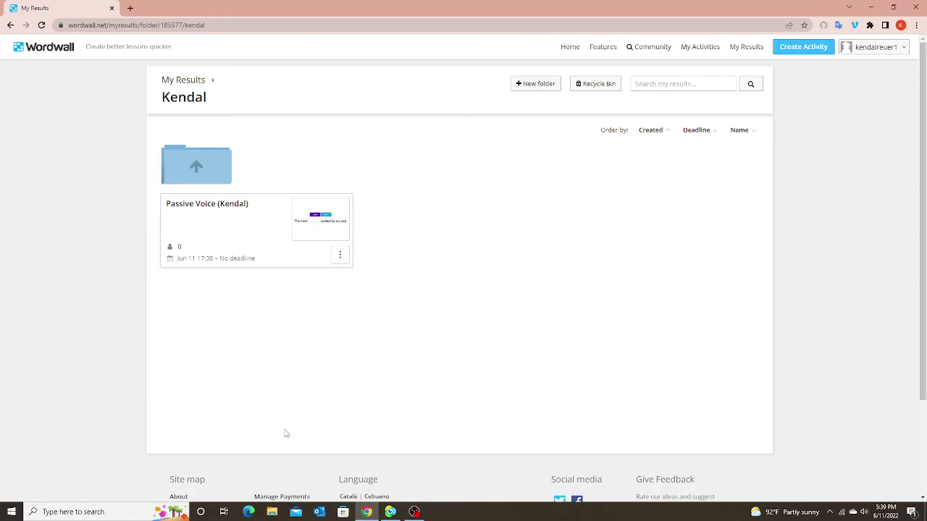
# Launch Microsoft Word from the taskbar search and start a blank document.
pyautogui.click(98, 511)
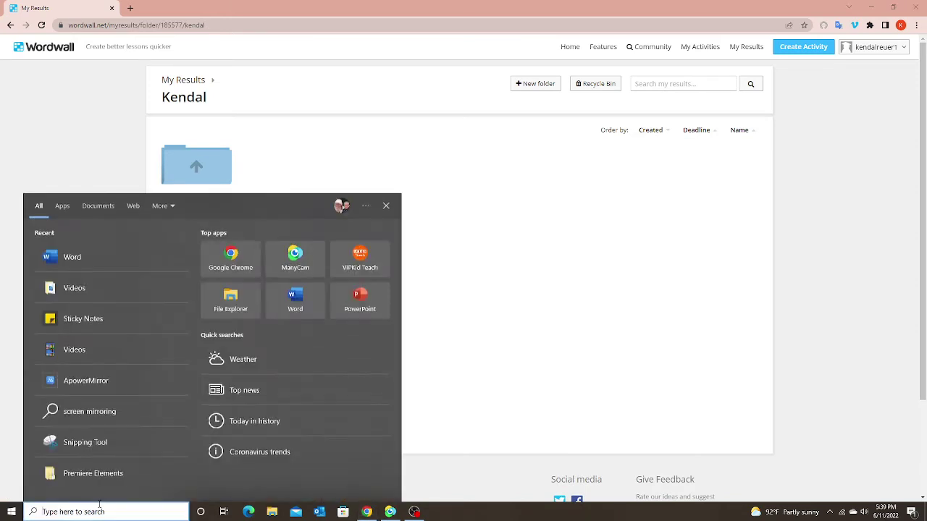
pyautogui.write('word')
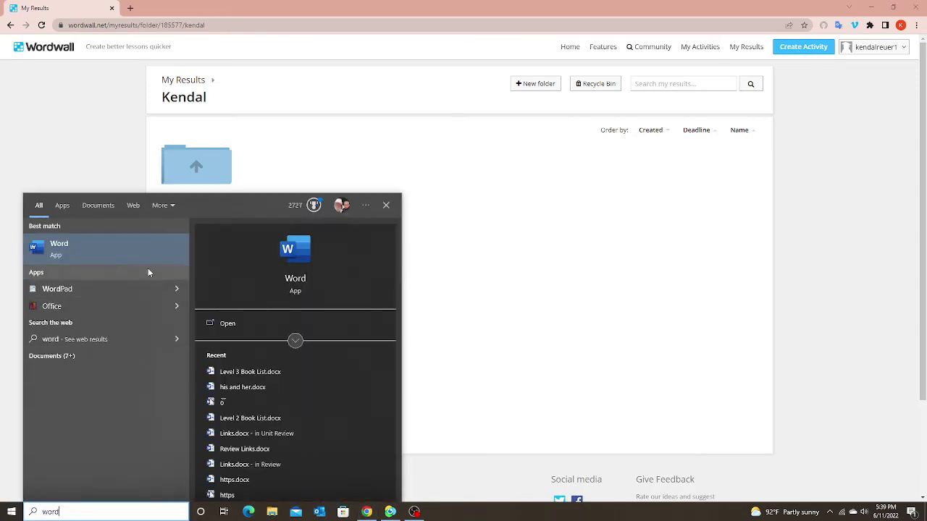
pyautogui.click(144, 263)
pyautogui.click(364, 153)
# Paste the assignment link as a hyperlink and follow it to the play page.
pyautogui.hotkey('ctrl', 'v')
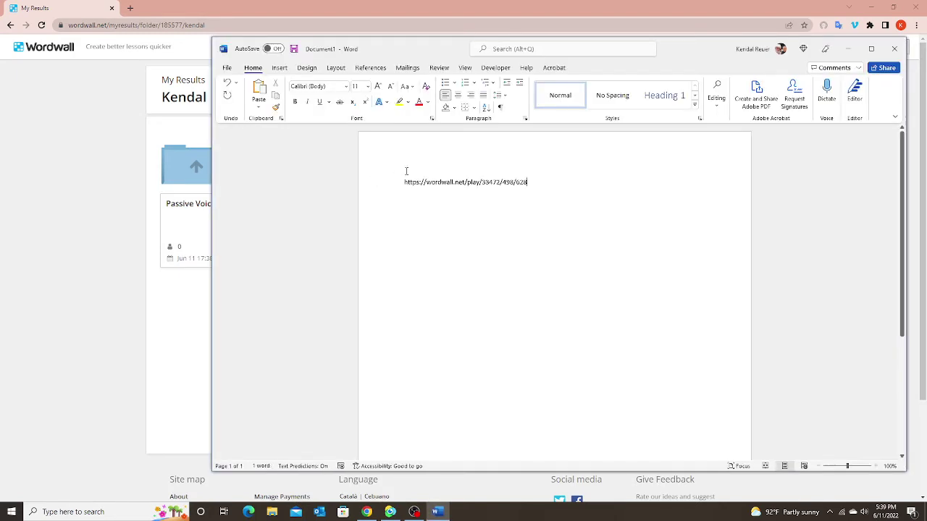
pyautogui.press('Return')
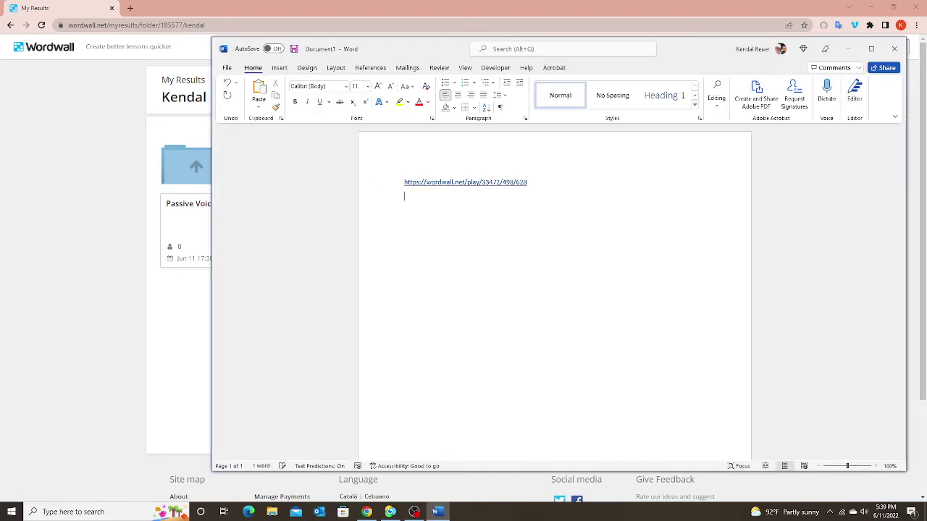
pyautogui.tripleClick(477, 183)
pyautogui.click(474, 185)
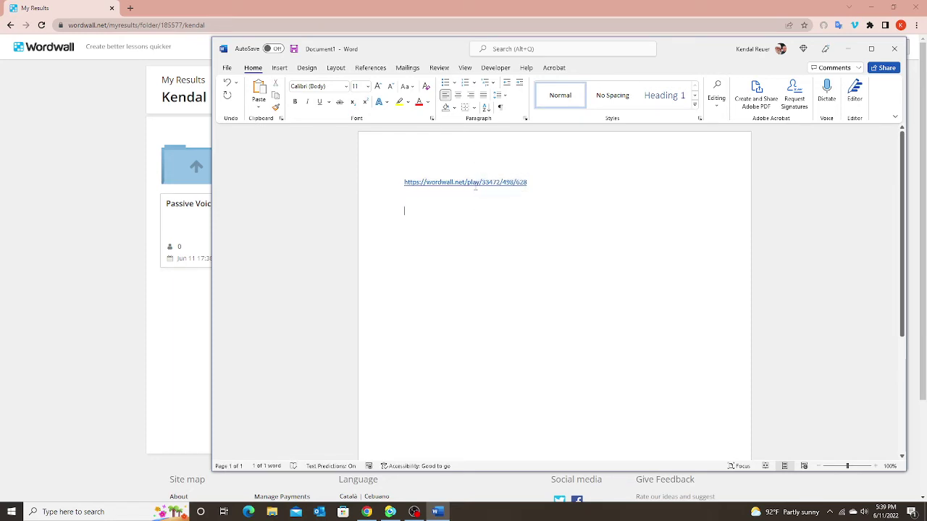
pyautogui.keyDown('ctrl'); pyautogui.click(473, 184); pyautogui.keyUp('ctrl')
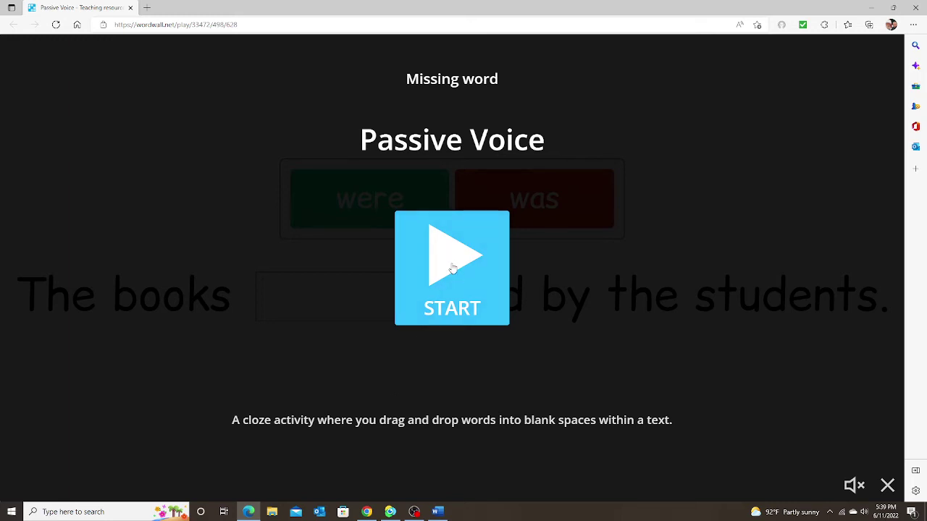
# Start the Passive Voice game to show question 1 of 5.
pyautogui.click(453, 270)
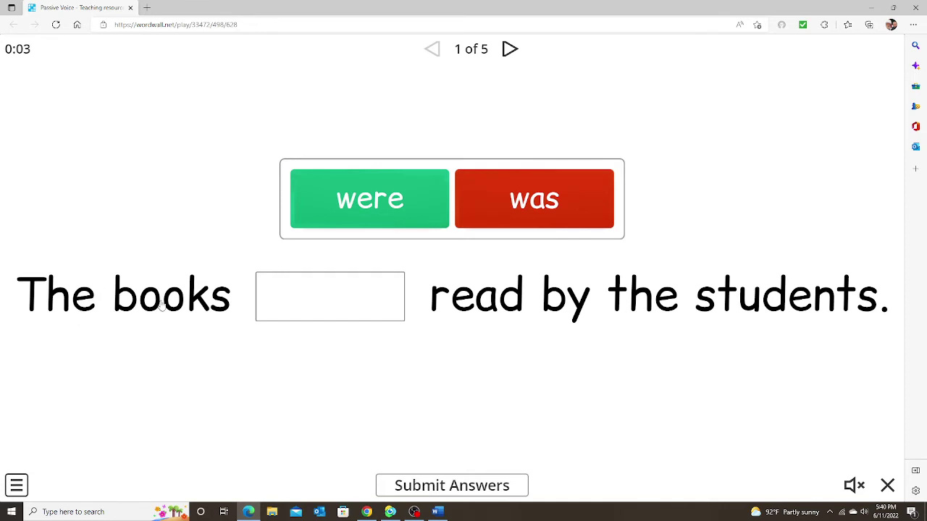
# Answer the first three sentences: were for the books, was for the dog and the meat.
pyautogui.click(382, 224)
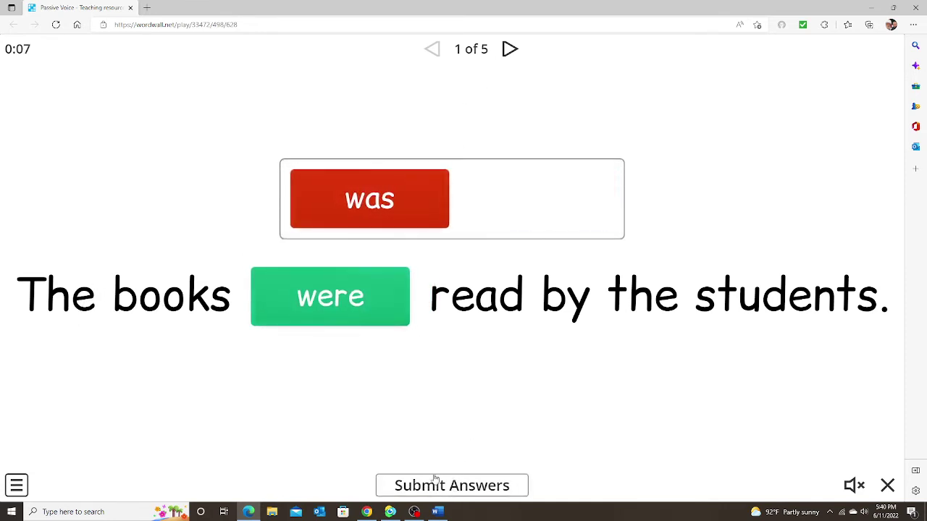
pyautogui.click(459, 493)
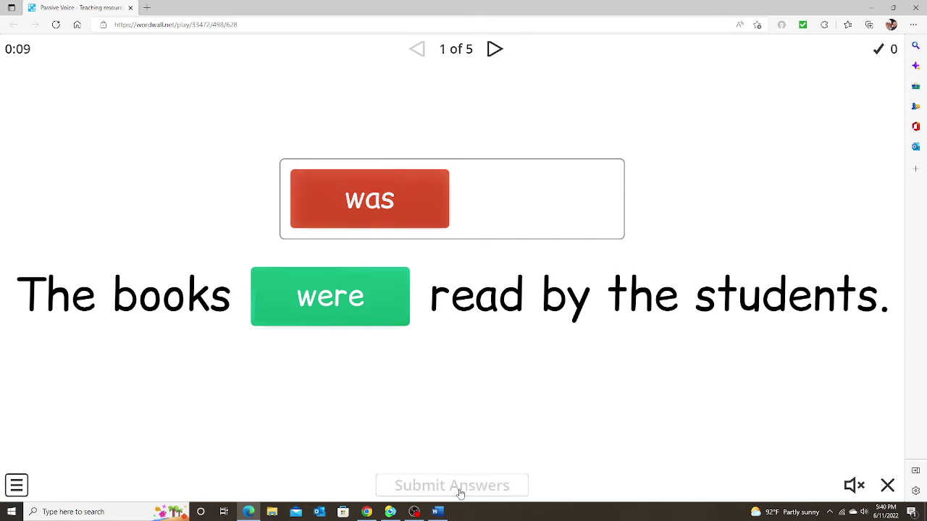
pyautogui.click(492, 51)
pyautogui.moveTo(387, 173); pyautogui.dragTo(434, 308)
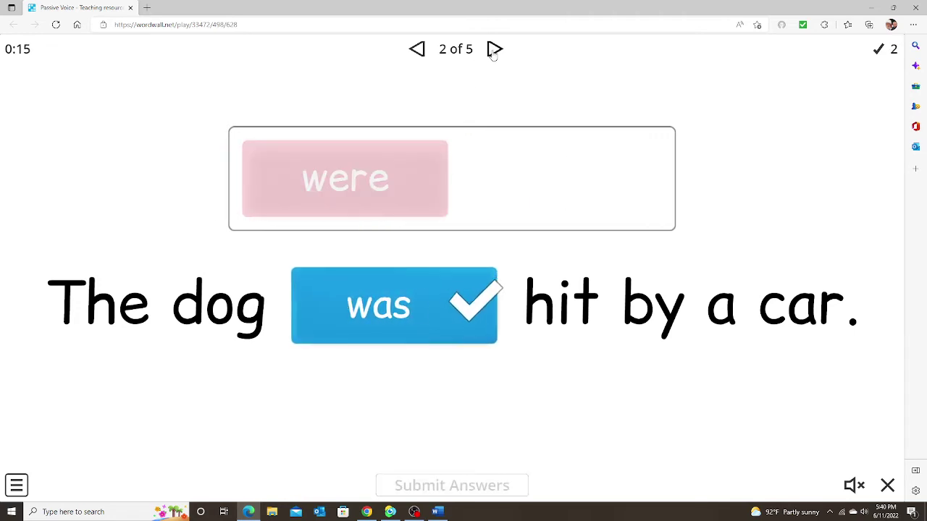
pyautogui.click(494, 51)
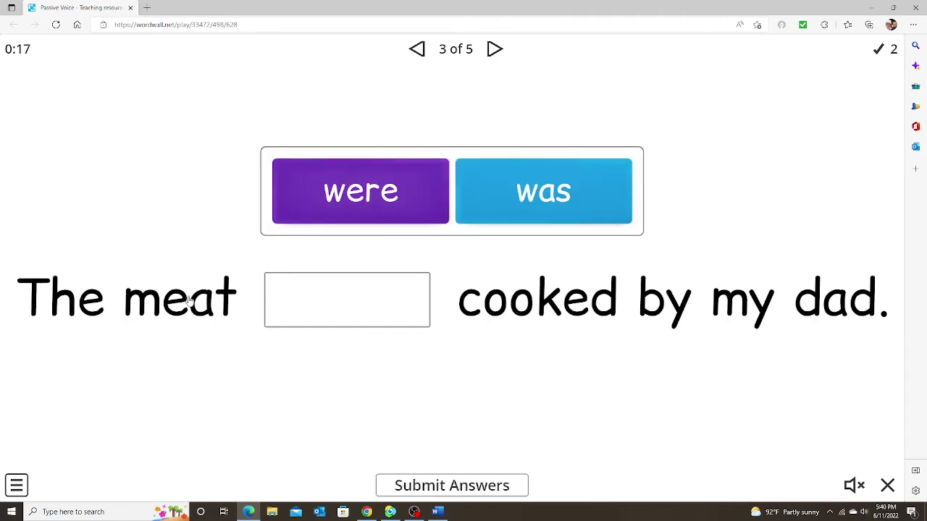
pyautogui.moveTo(472, 201); pyautogui.dragTo(328, 308)
pyautogui.click(441, 491)
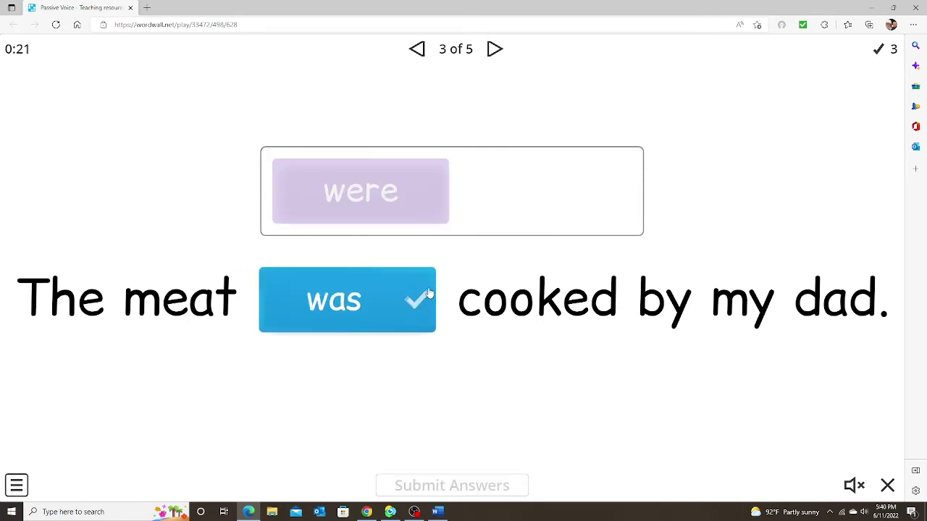
# Answer the picture and cookies sentences with was, finishing on 4/5.
pyautogui.click(495, 50)
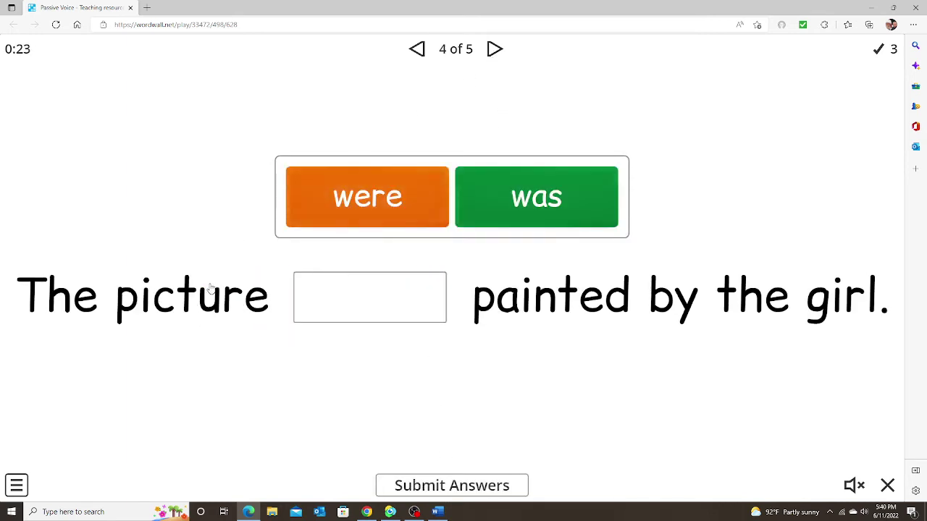
pyautogui.moveTo(502, 209); pyautogui.dragTo(354, 296)
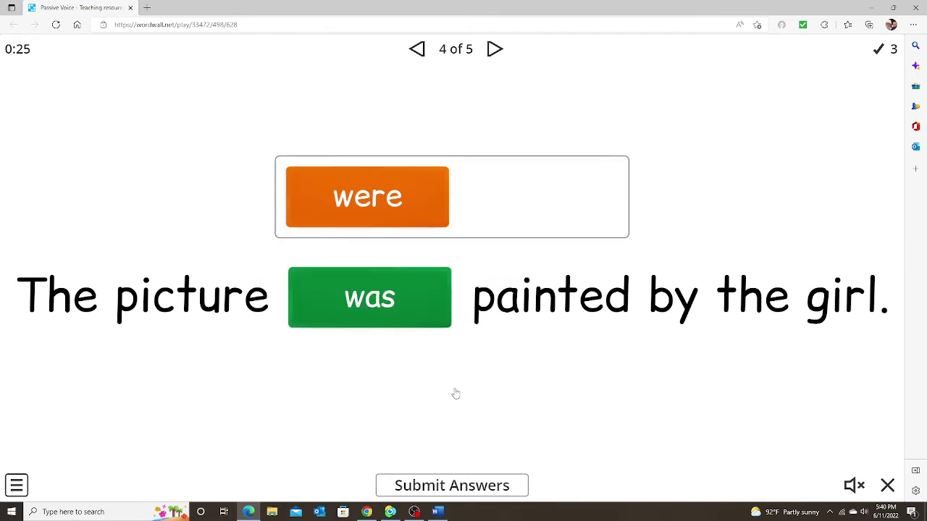
pyautogui.click(449, 486)
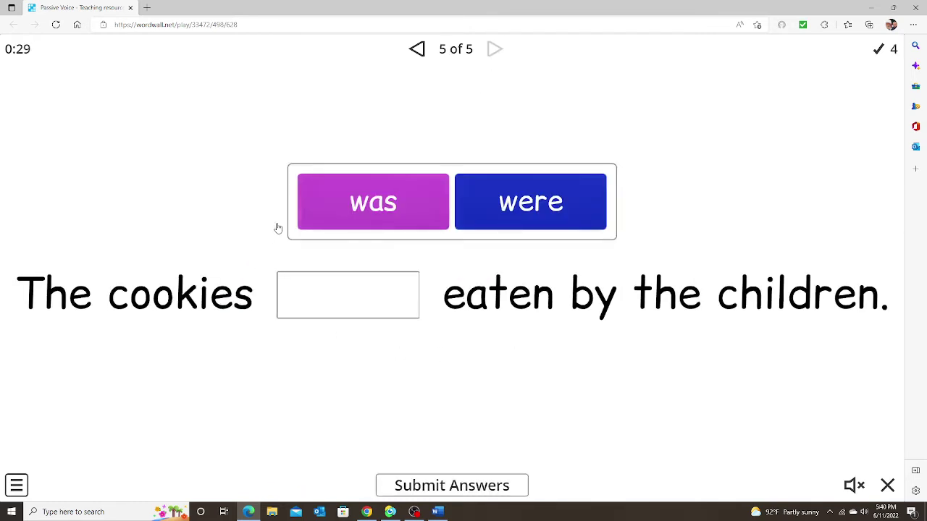
pyautogui.moveTo(396, 213); pyautogui.dragTo(359, 304)
pyautogui.click(459, 489)
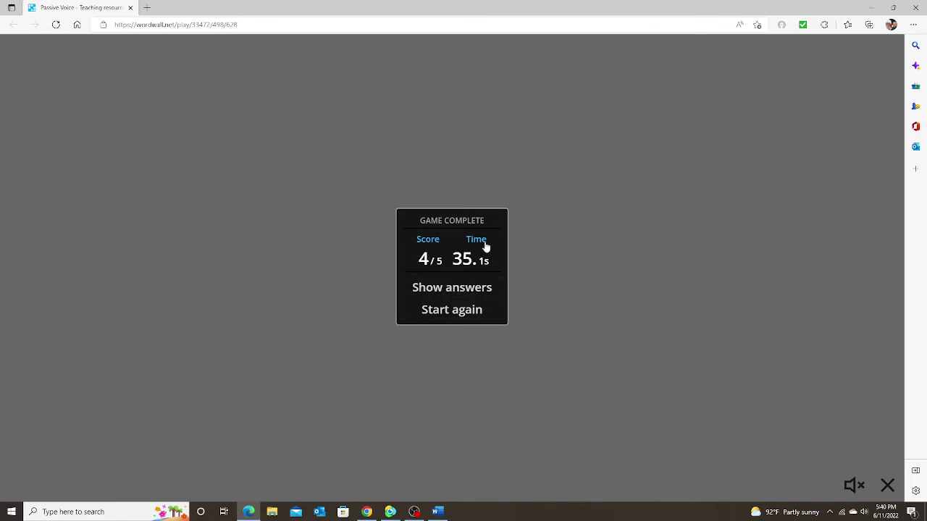
# Review the correct answers for the 4/5 Passive Voice game, then restart it from the beginning.
pyautogui.click(449, 292)
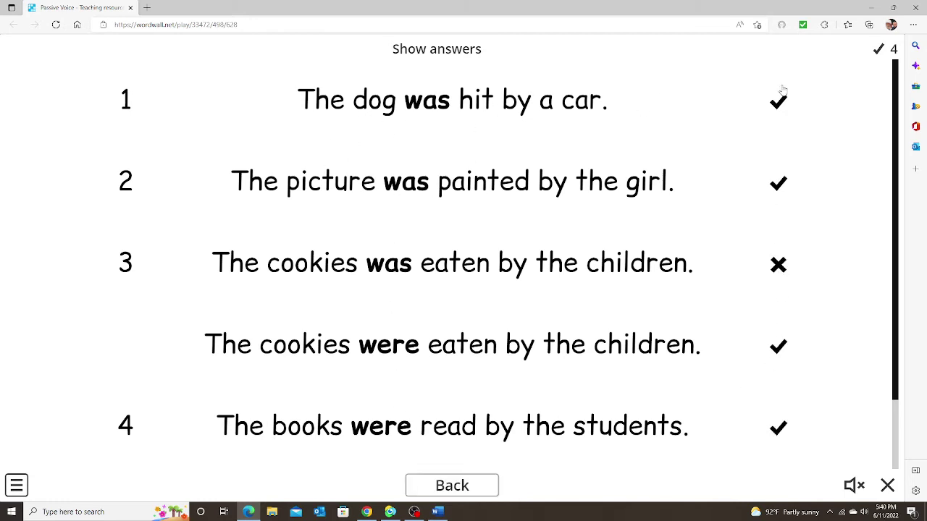
pyautogui.click(452, 484)
pyautogui.click(450, 319)
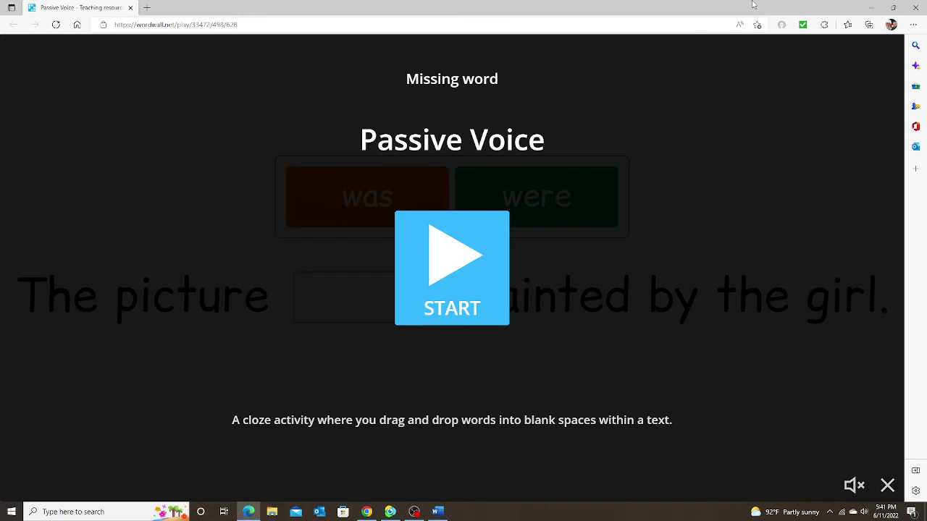
# Close the game window and Word without saving, then reload My Results to update participants.
pyautogui.click(911, 14)
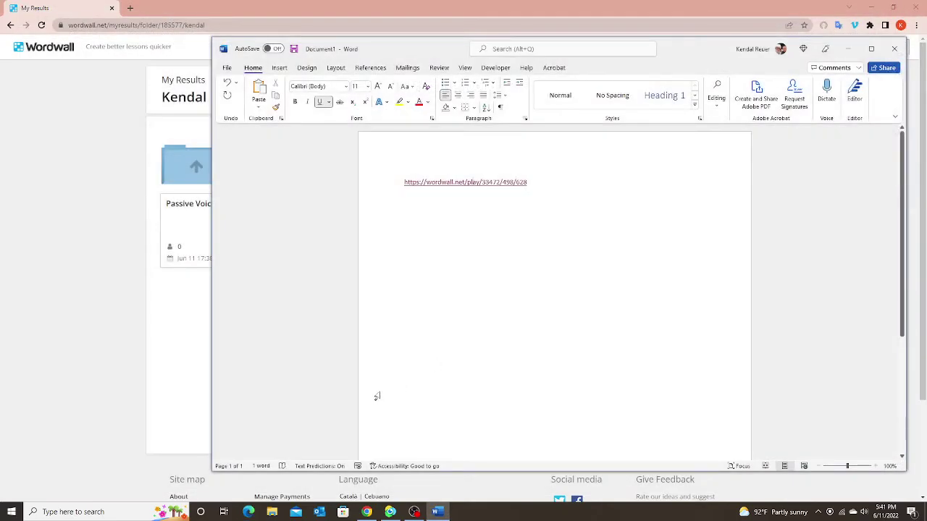
pyautogui.click(894, 49)
pyautogui.click(595, 313)
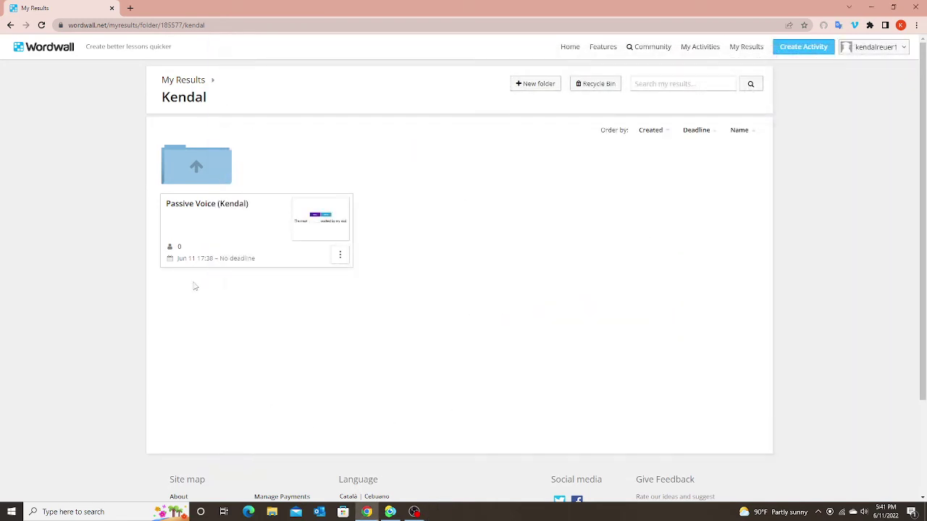
pyautogui.click(41, 25)
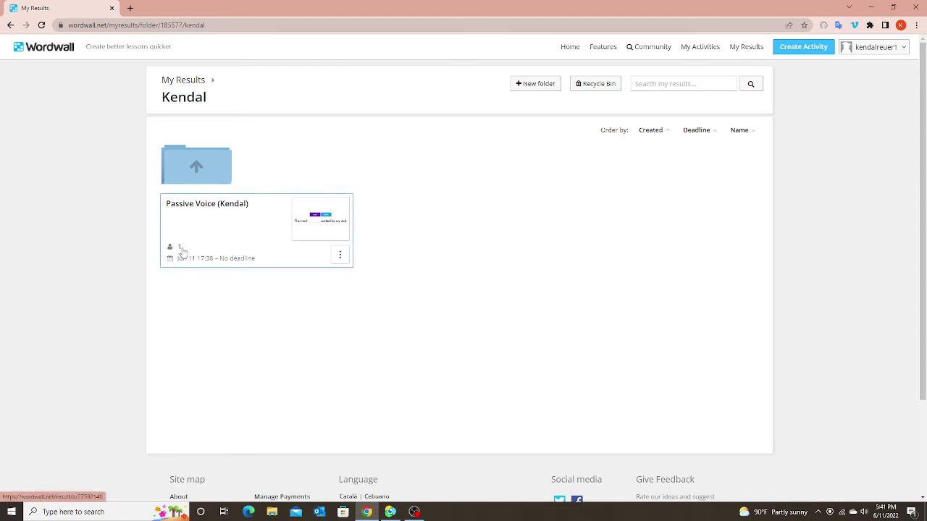
# Open the Passive Voice report and scroll down to the Results by question and Results by student tables.
pyautogui.click(259, 238)
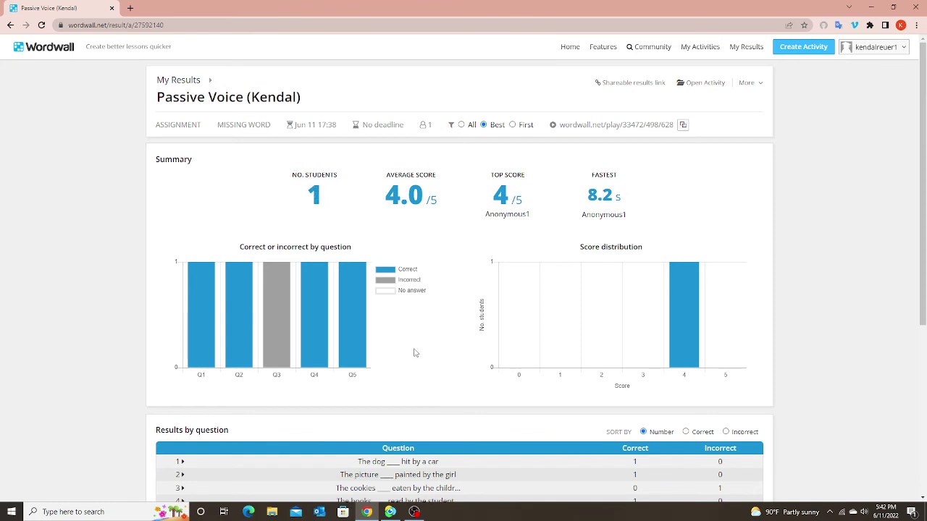
pyautogui.scroll(-1, 454, 327)
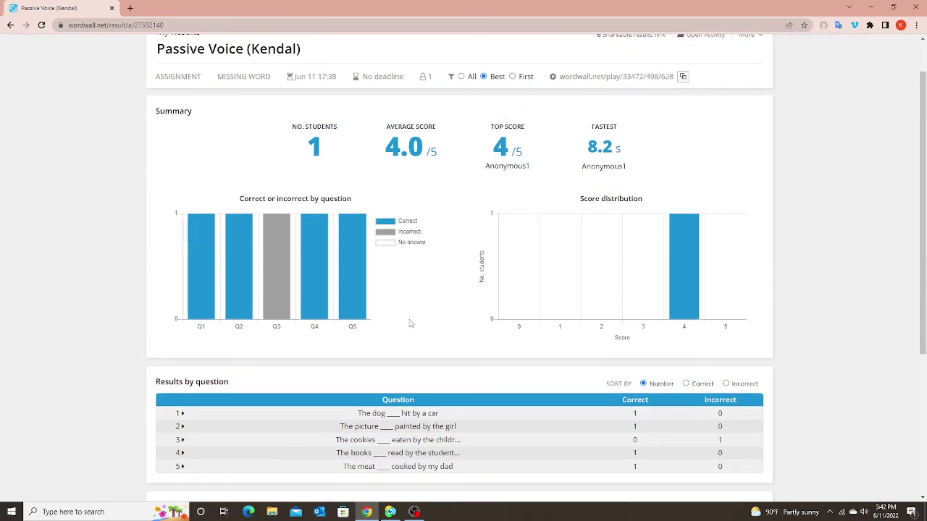
pyautogui.moveTo(256, 260)
pyautogui.scroll(-1, 583, 309)
pyautogui.scroll(-2, 579, 308)
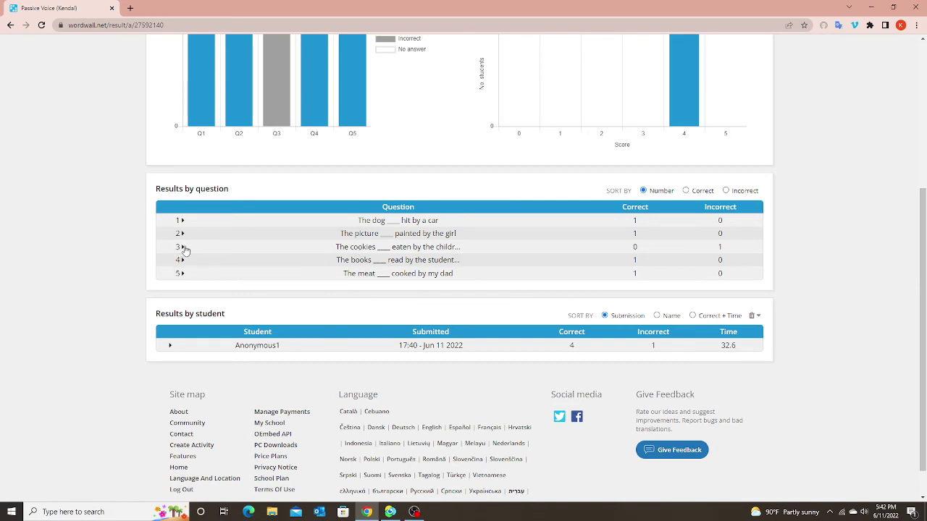
# Check question 3's missed 'was' answer, expand Anonymous1's per-question answers, and return to the summary.
pyautogui.click(184, 248)
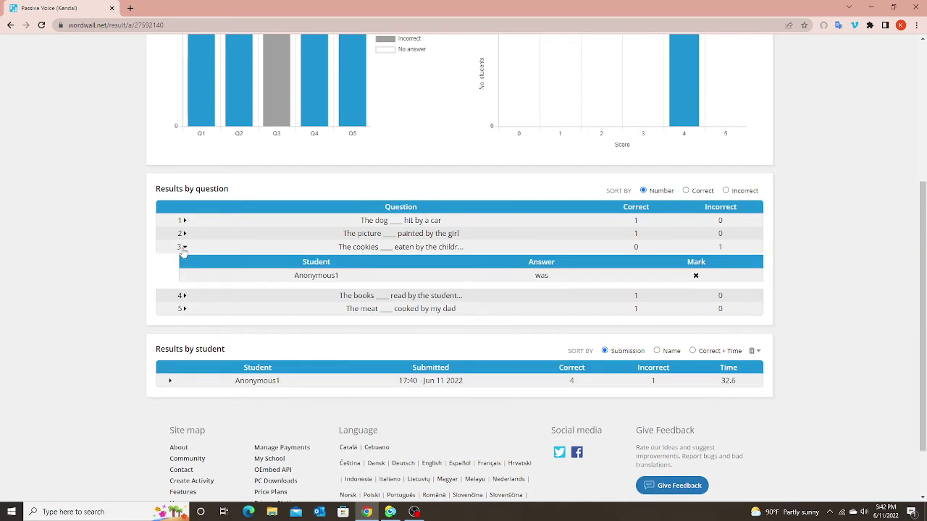
pyautogui.click(184, 248)
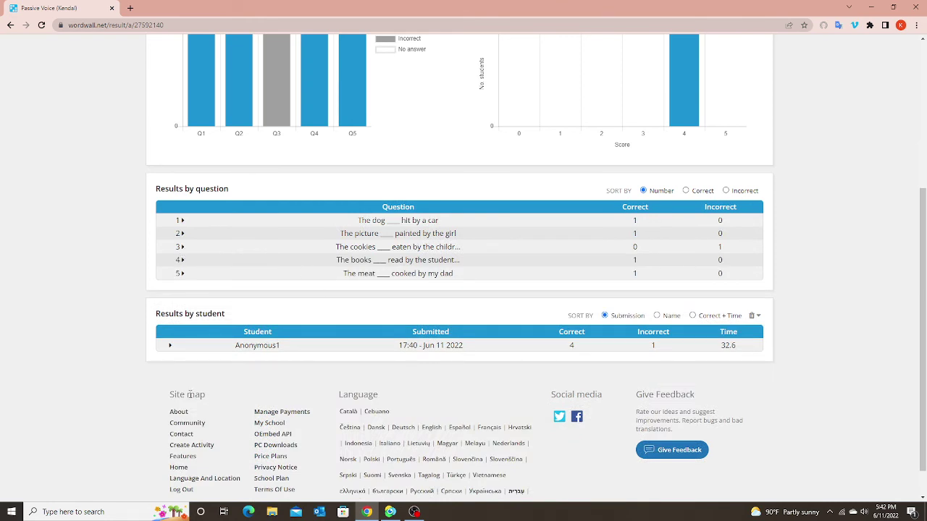
pyautogui.click(171, 347)
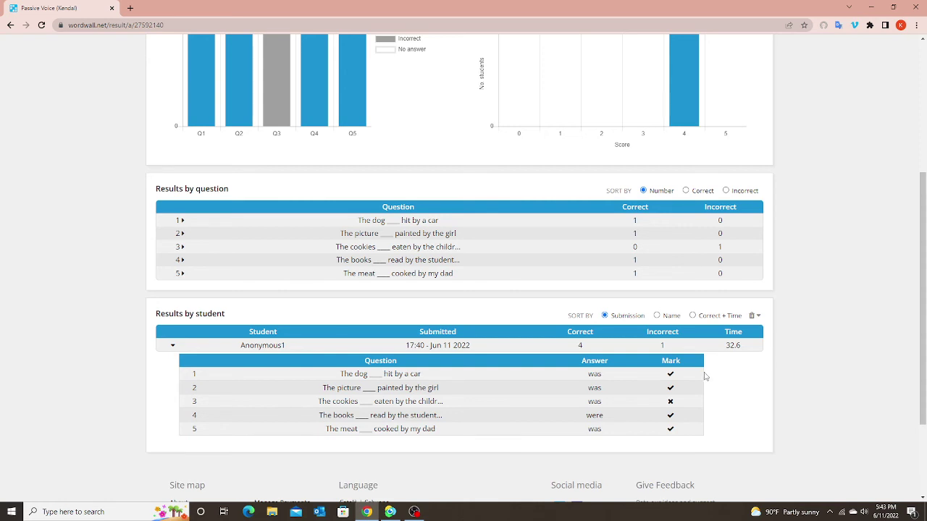
pyautogui.scroll(3, 512, 370)
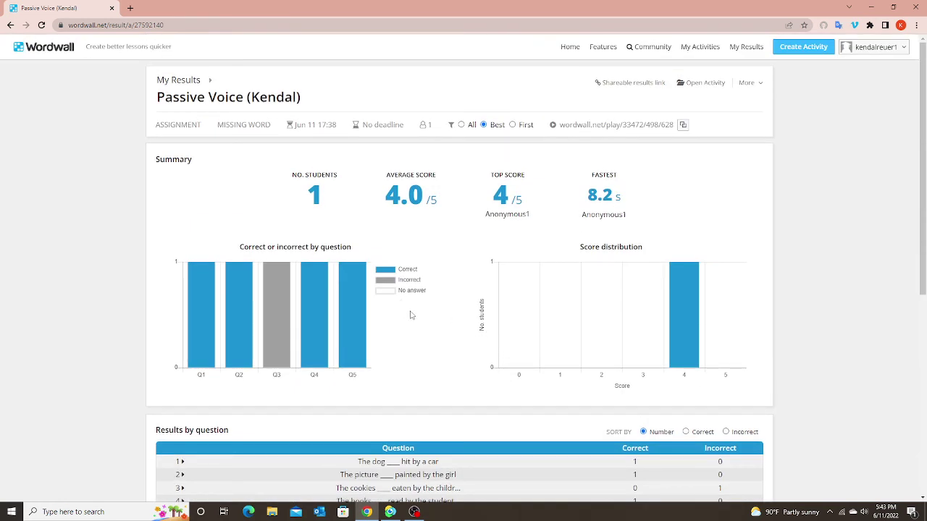
# Return to My Results, open the other student's folder, and open the Johnny Appleseed quiz report.
pyautogui.click(746, 48)
pyautogui.click(344, 254)
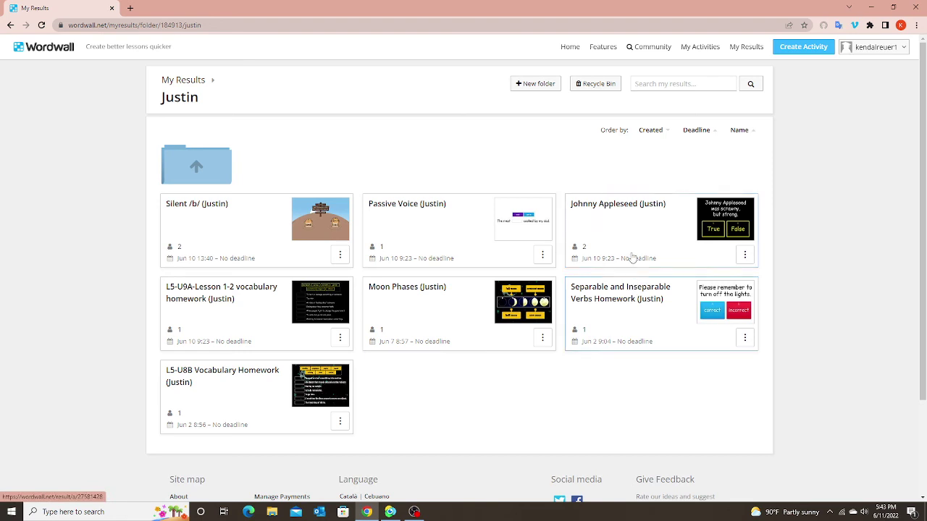
pyautogui.click(607, 233)
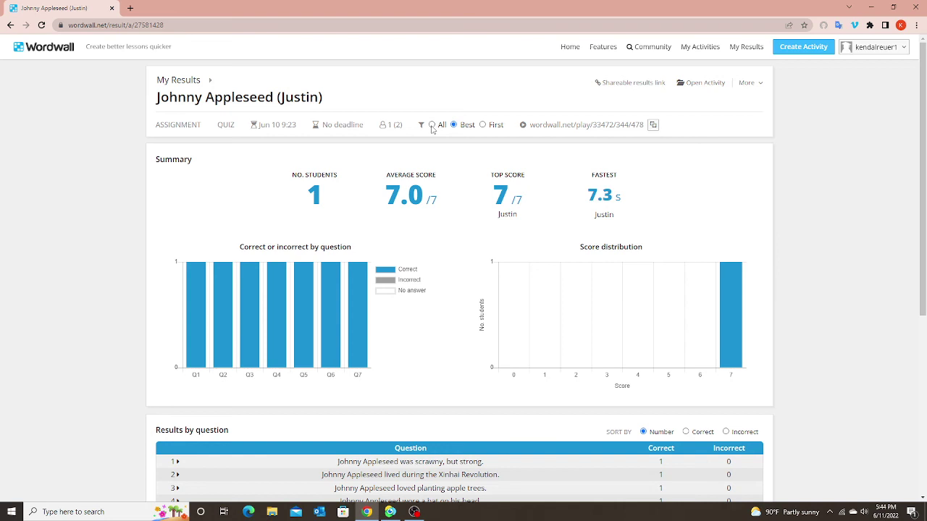
# Switch the Johnny Appleseed report to All attempts and scroll down to Results by student.
pyautogui.click(432, 125)
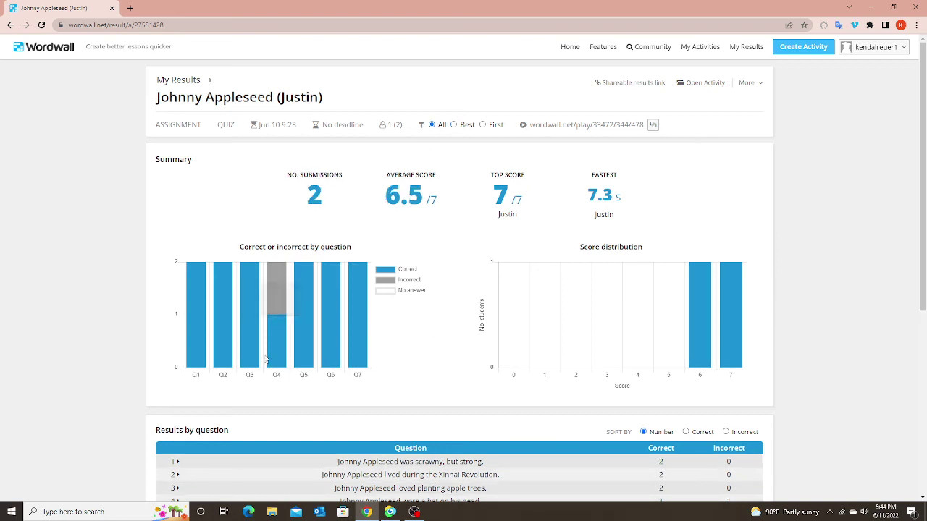
pyautogui.moveTo(280, 308)
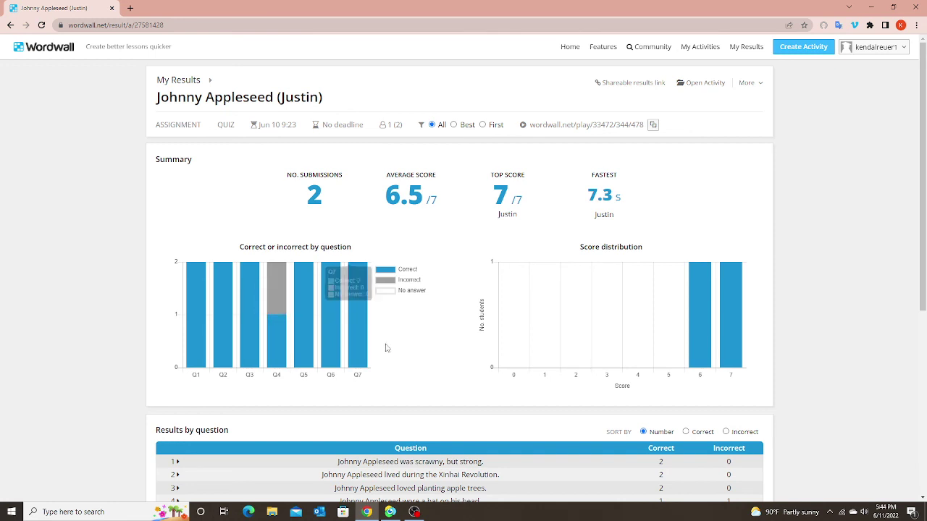
pyautogui.scroll(-3, 456, 389)
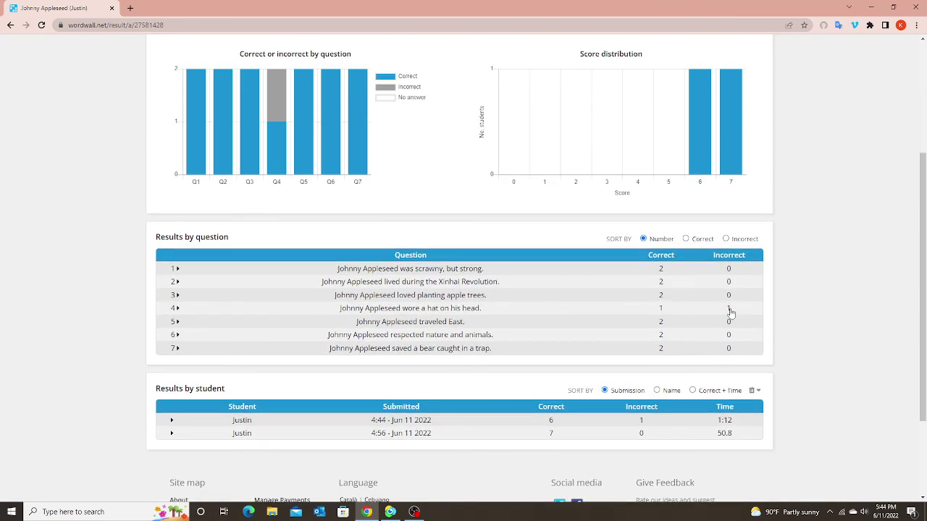
pyautogui.scroll(-2, 728, 312)
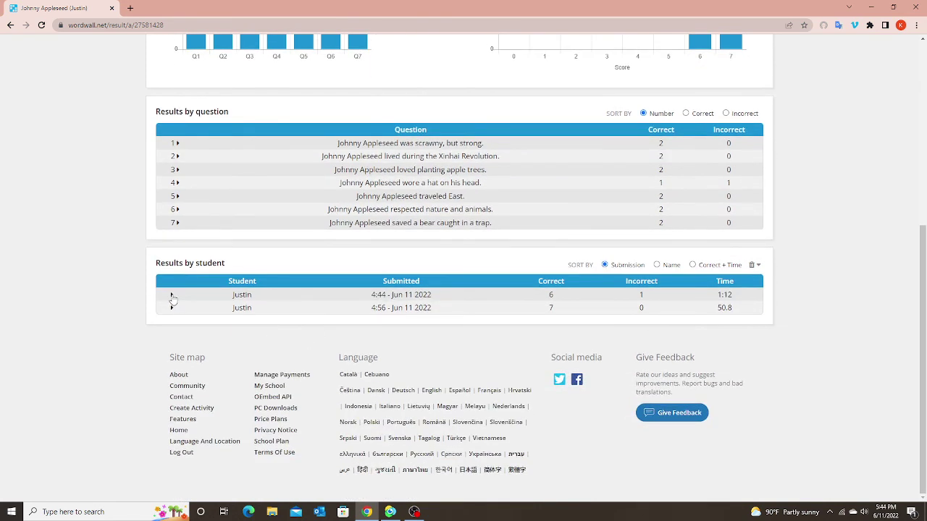
# Check the first submission's wrong Q4, then show the 4:56 submission's all-correct answers.
pyautogui.click(172, 295)
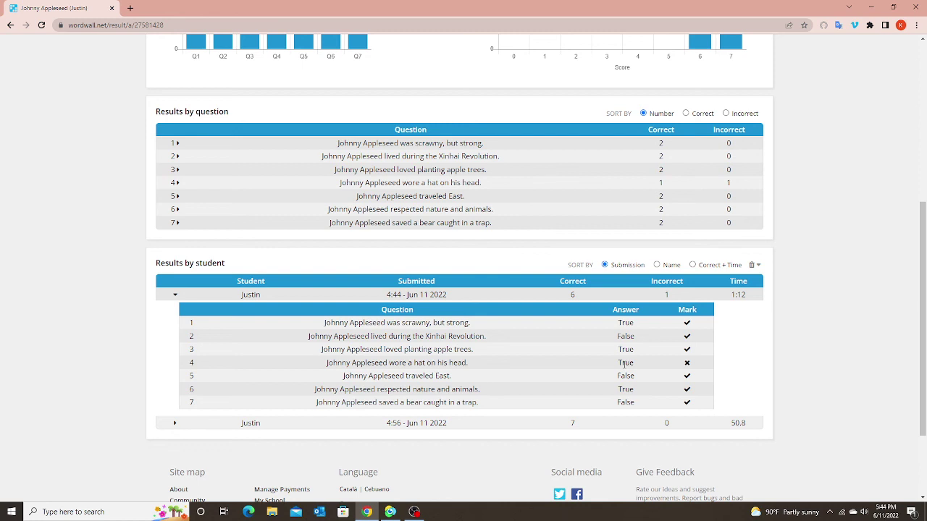
pyautogui.click(175, 295)
pyautogui.click(173, 309)
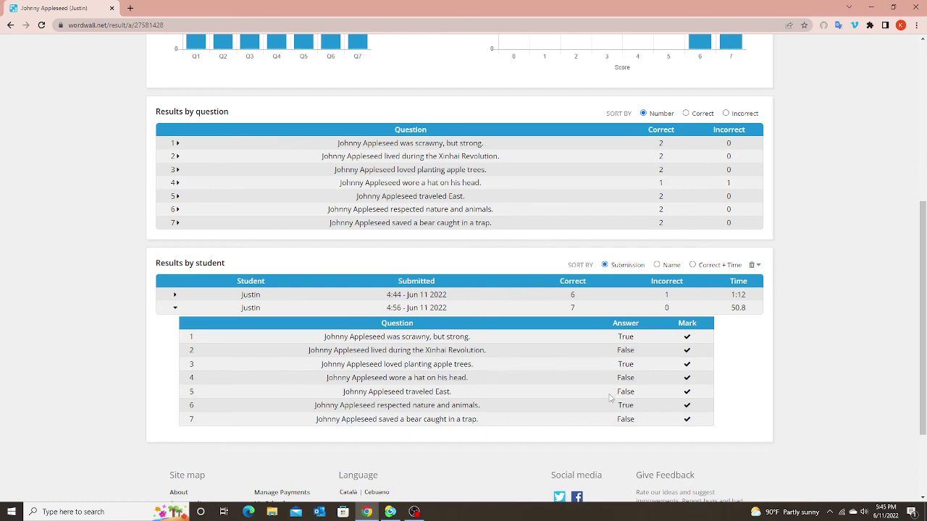
pyautogui.scroll(1, 580, 427)
pyautogui.scroll(4, 581, 427)
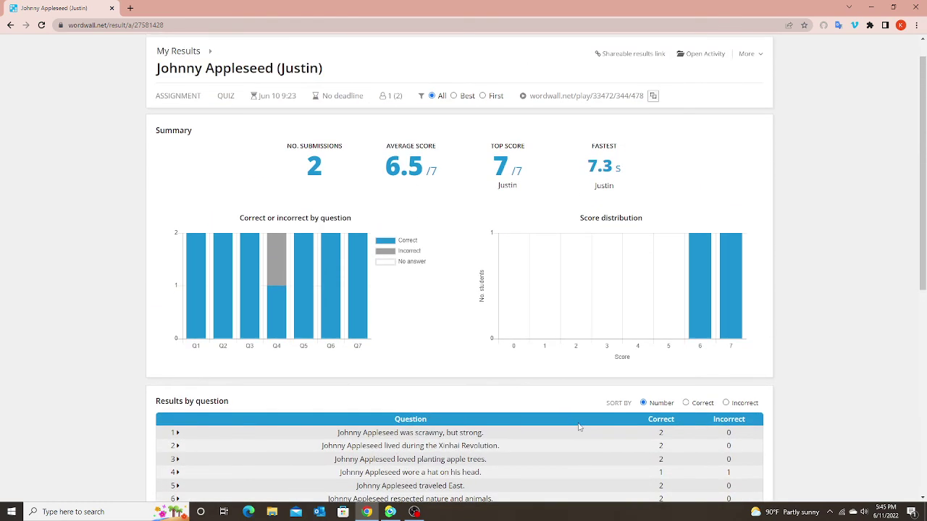